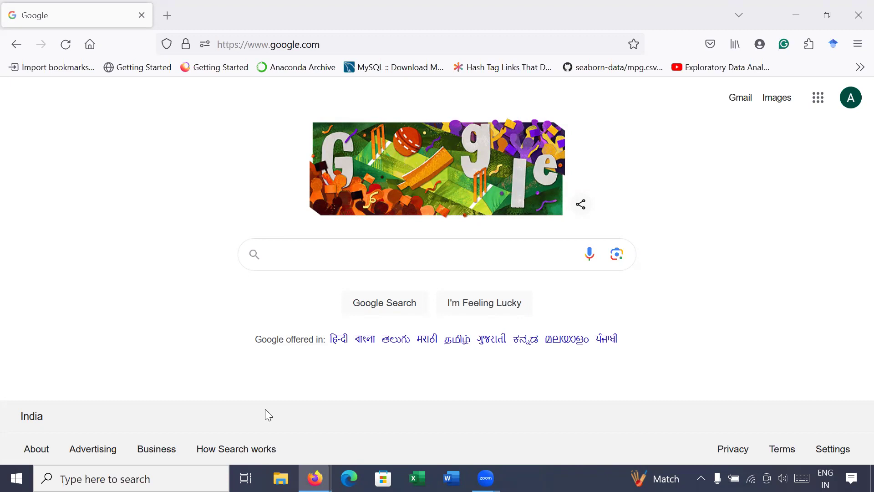
Search Google for 'MYSQL'.
left_click(350, 248)
type("MYSQL")
key("Return")
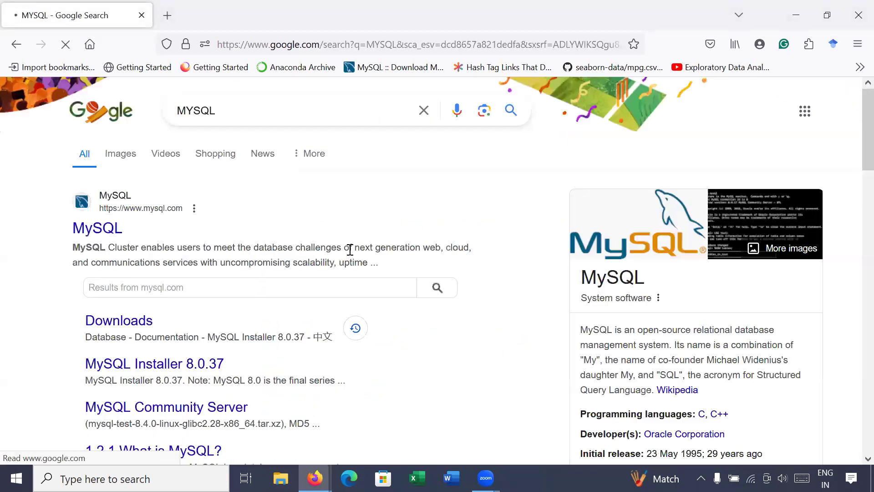
Go from the mysql.com result through Downloads and Community (GPL) Downloads to MySQL Installer for Windows.
left_click(107, 232)
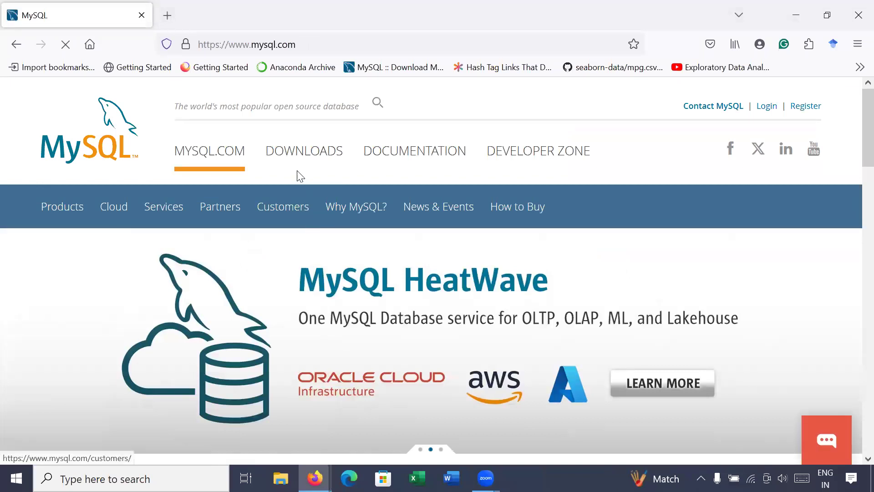
left_click(308, 155)
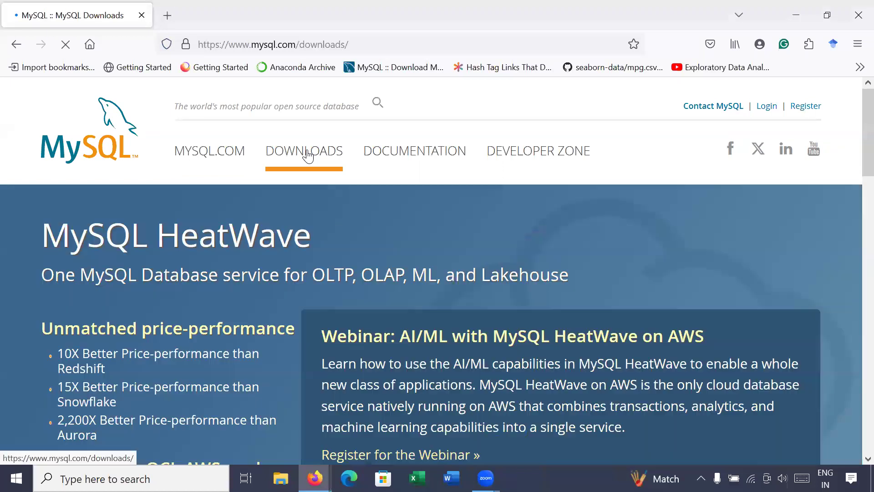
scroll(364, 253, "down", 12)
scroll(362, 256, "down", 5)
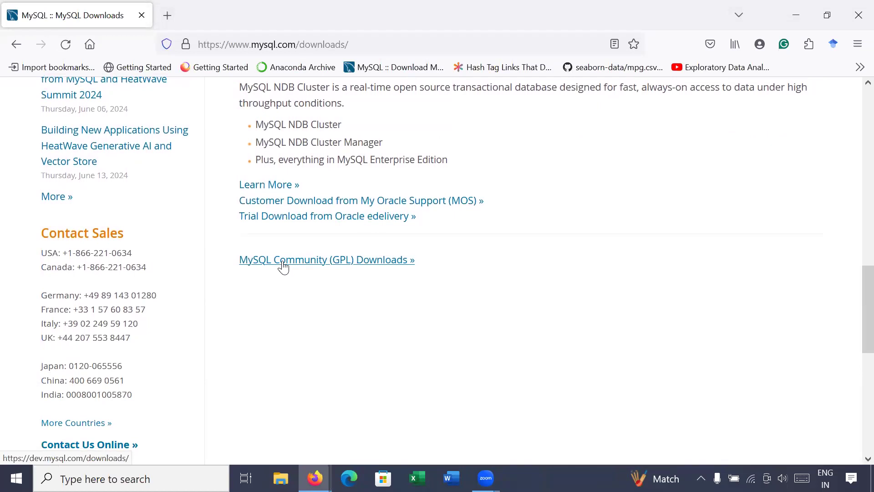
left_click(283, 267)
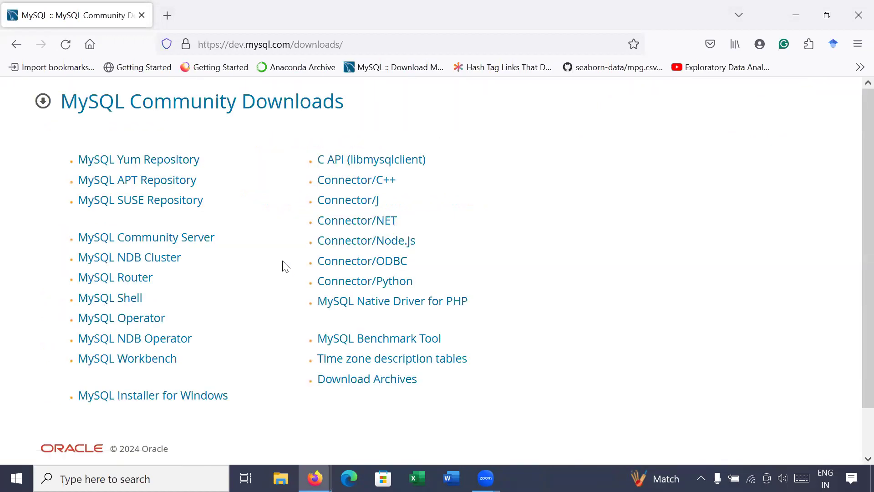
left_click(147, 397)
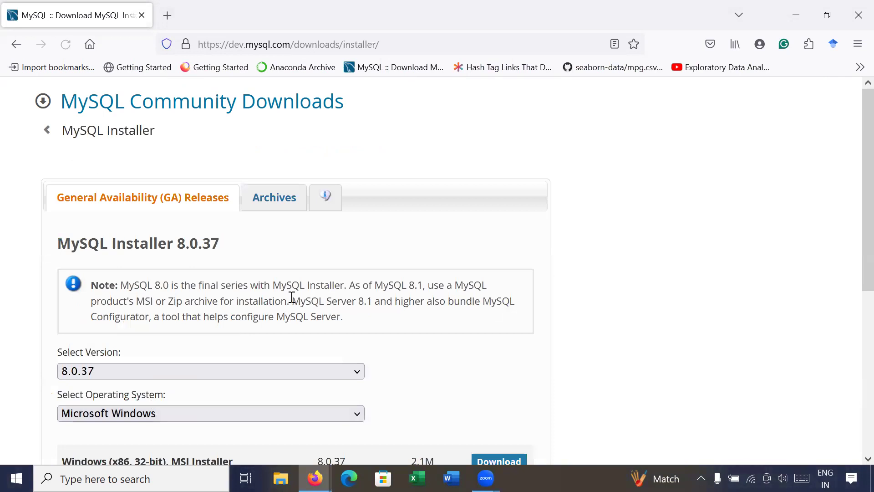
Highlight the installer names, then choose Download on the 296.1M MSI Installer row.
scroll(294, 294, "down", 3)
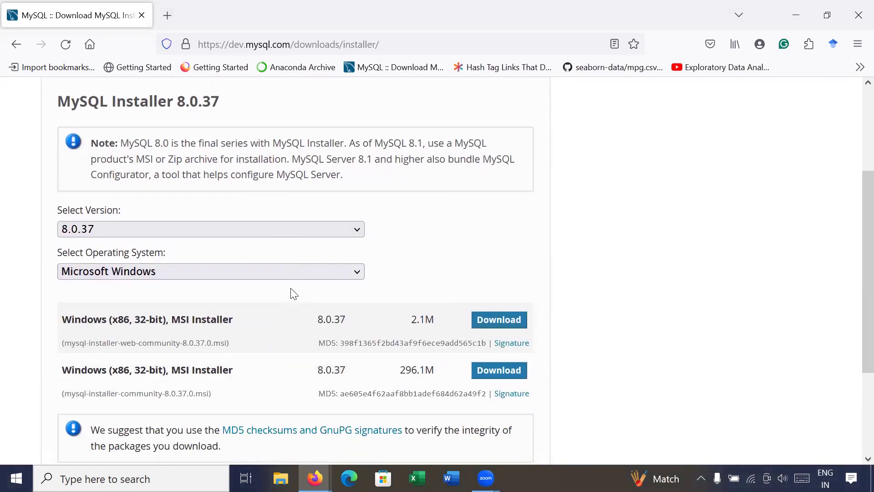
left_click_drag(59, 100, 173, 100)
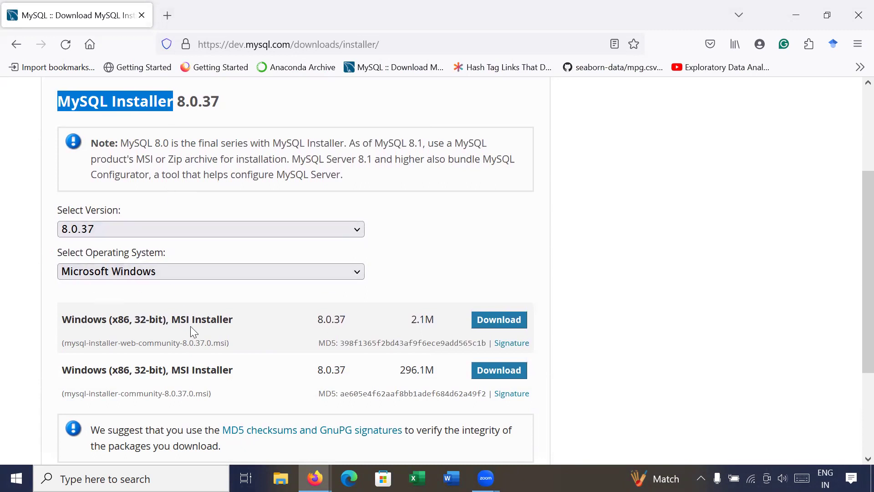
left_click_drag(172, 319, 244, 324)
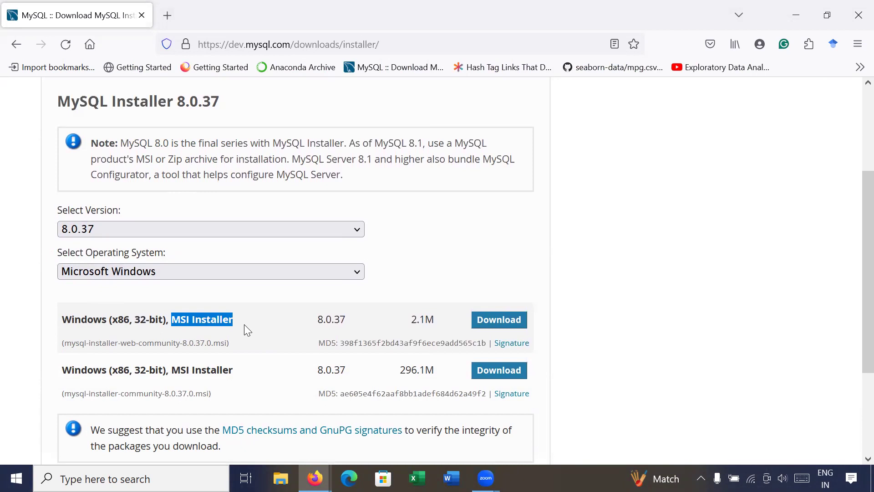
left_click(121, 345)
left_click_drag(121, 345, 178, 355)
left_click_drag(65, 394, 157, 405)
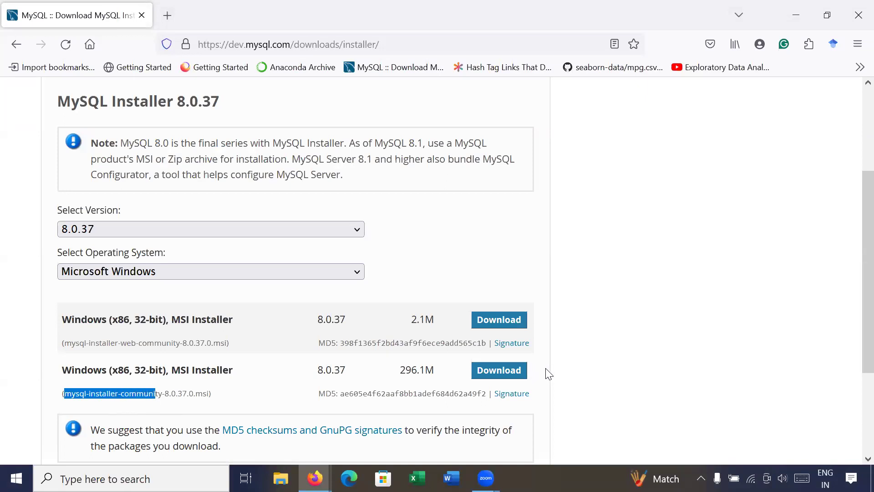
left_click(503, 373)
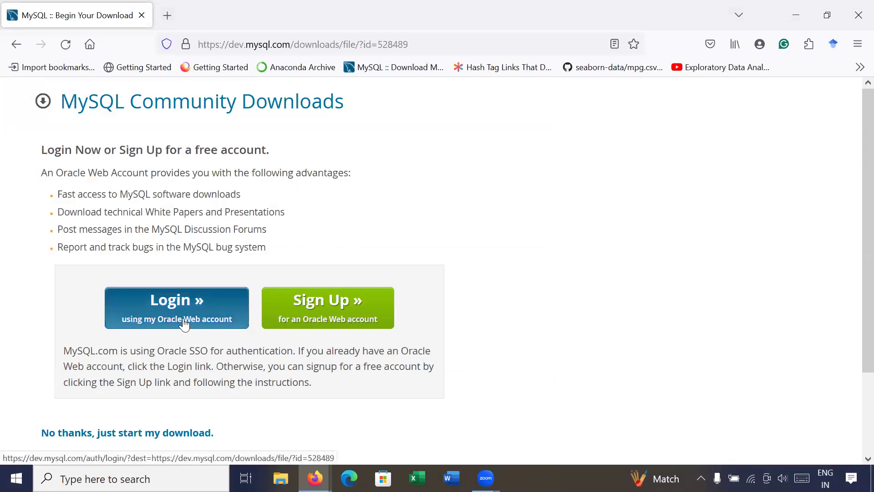
Download mysql-installer-community-8.0.37.0.msi without logging in and show it in its Downloads folder.
left_click(111, 437)
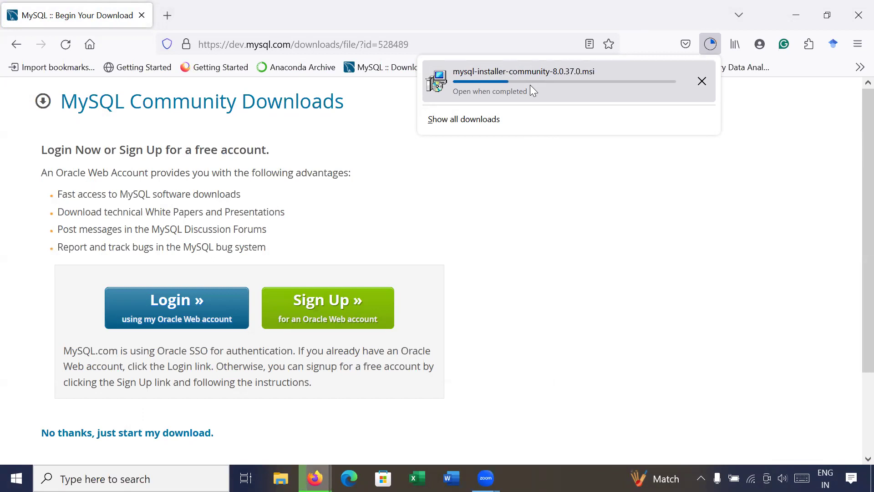
left_click(221, 413)
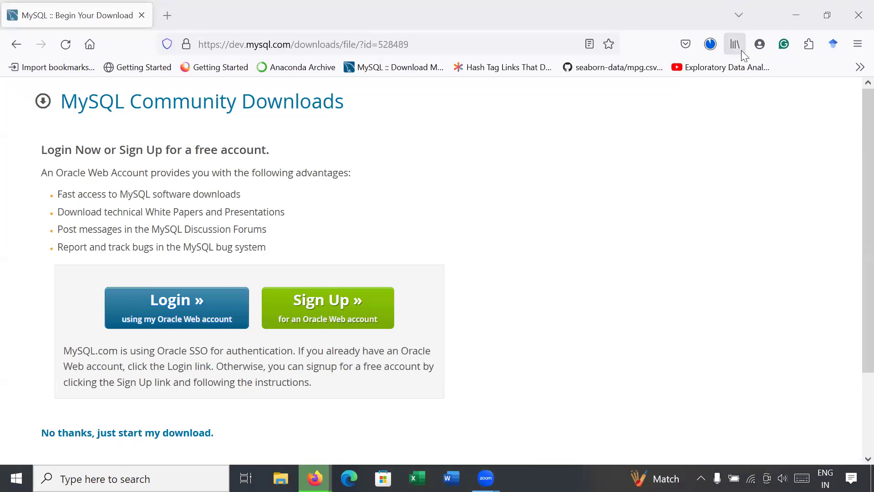
left_click(710, 43)
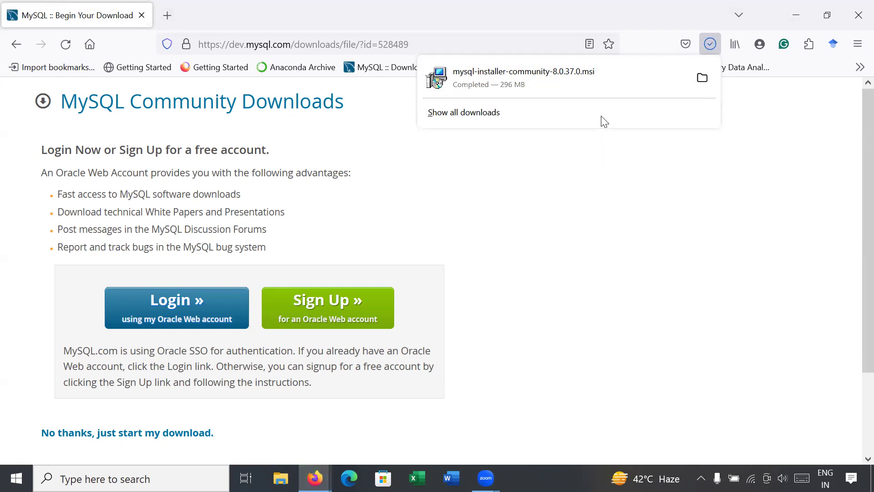
right_click(583, 84)
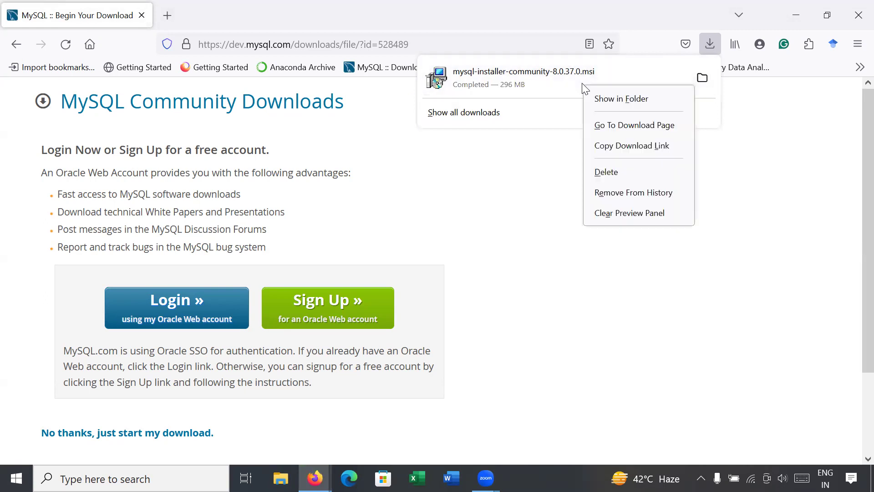
left_click(635, 103)
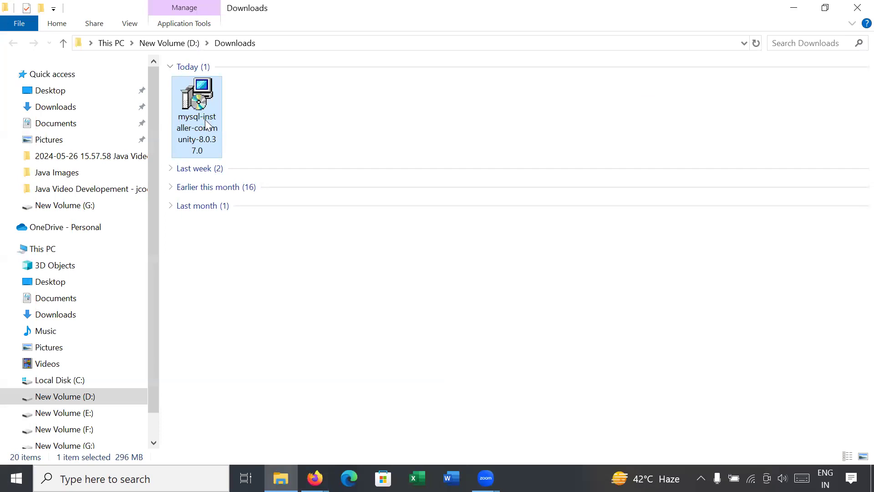
Install the downloaded MySQL installer package from File Explorer, then minimize File Explorer.
right_click(206, 121)
left_click(146, 131)
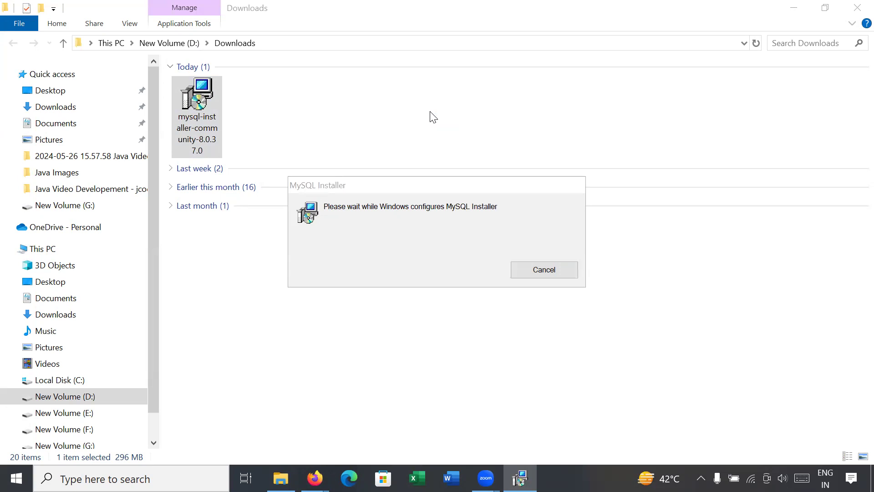
left_click(794, 8)
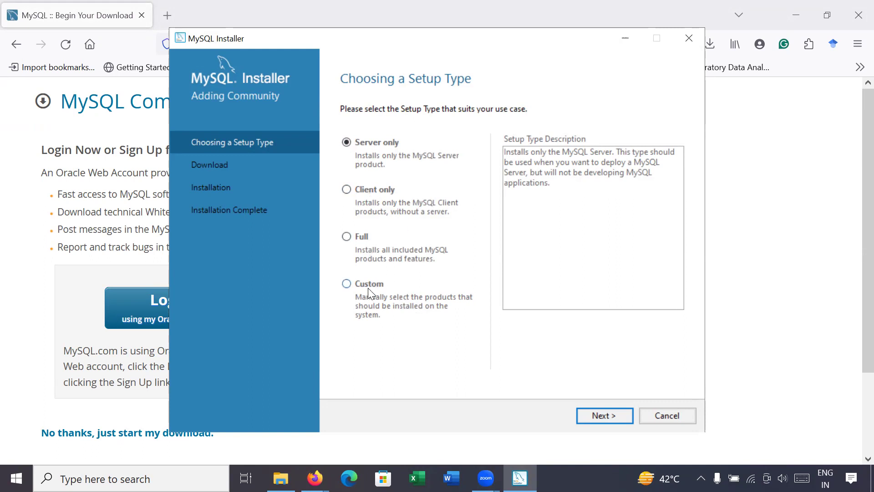
Choose the Full setup type and start installing the six listed products.
left_click_drag(528, 37, 534, 22)
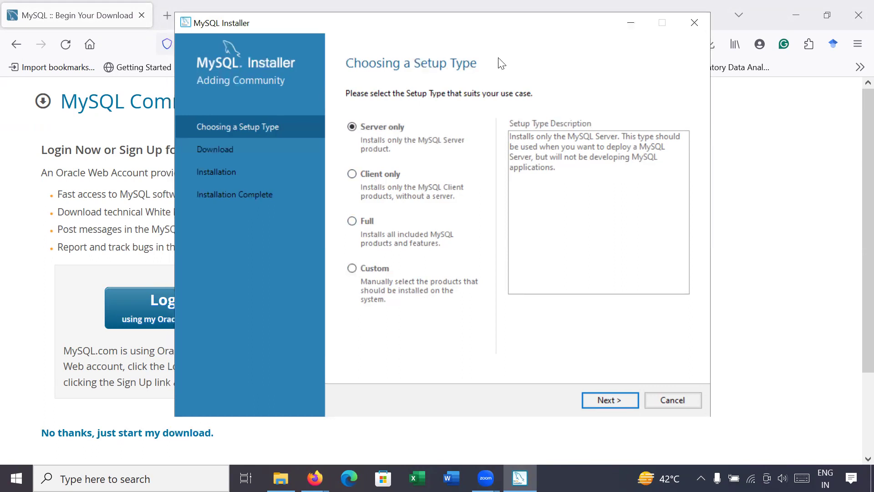
left_click(353, 221)
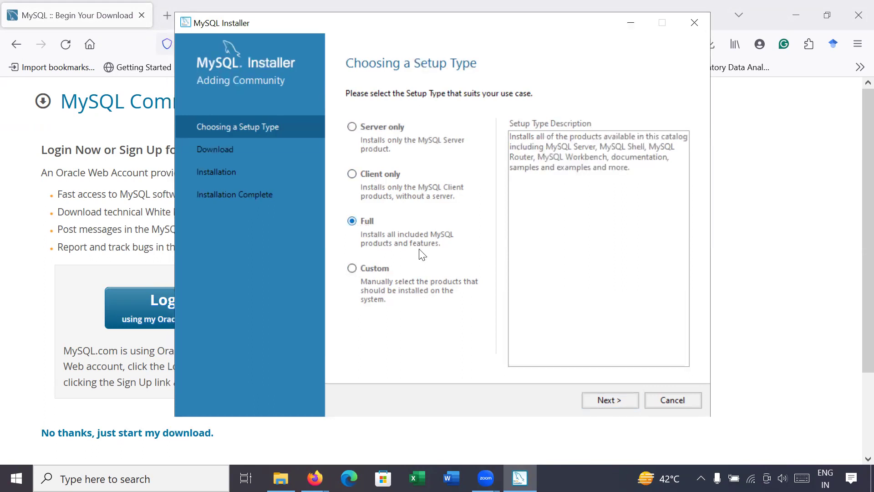
left_click(623, 399)
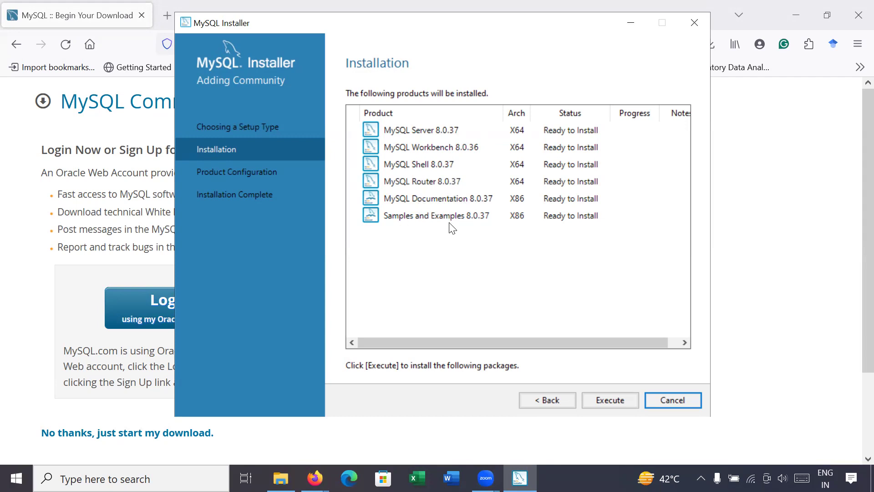
left_click(609, 403)
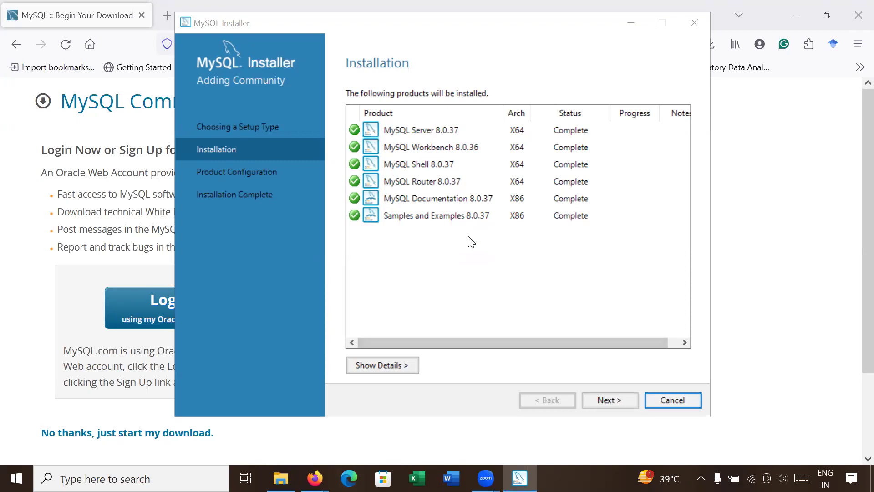
Wait until all six products, Server 8.0.37 through Samples and Examples, show Complete.
left_click(612, 402)
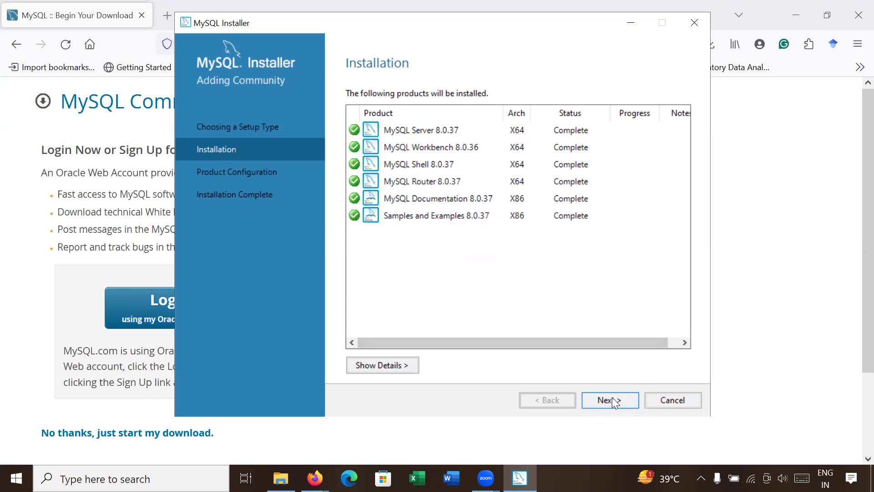
Keep the default Type and Networking settings and strong password authentication.
left_click(612, 401)
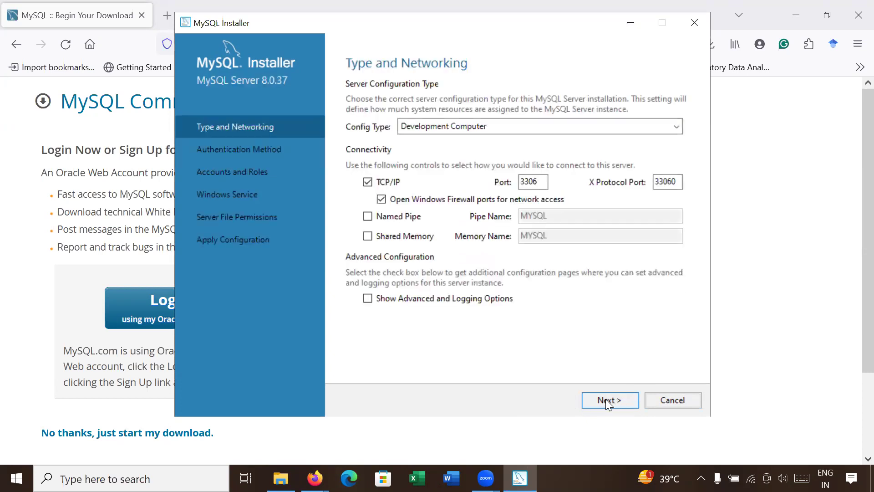
left_click(609, 399)
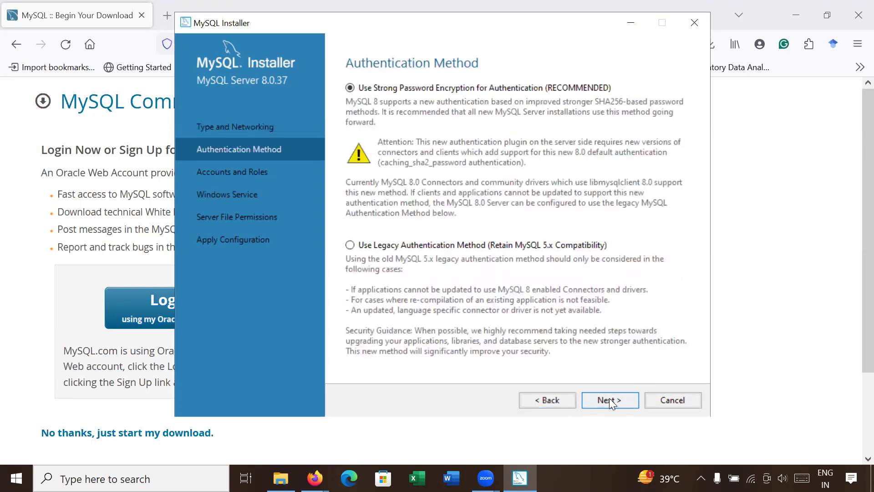
left_click(609, 399)
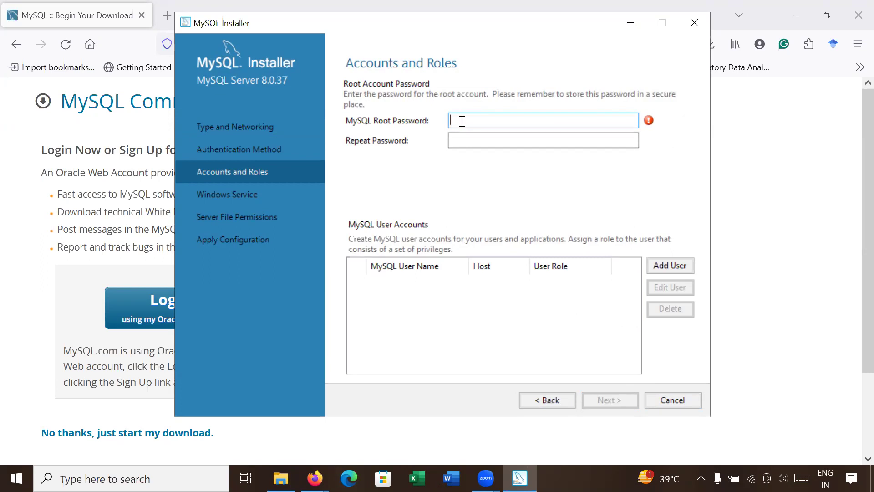
Enter and confirm the root account password, then continue to the Windows Service page.
type("1234")
key("Tab")
type("12")
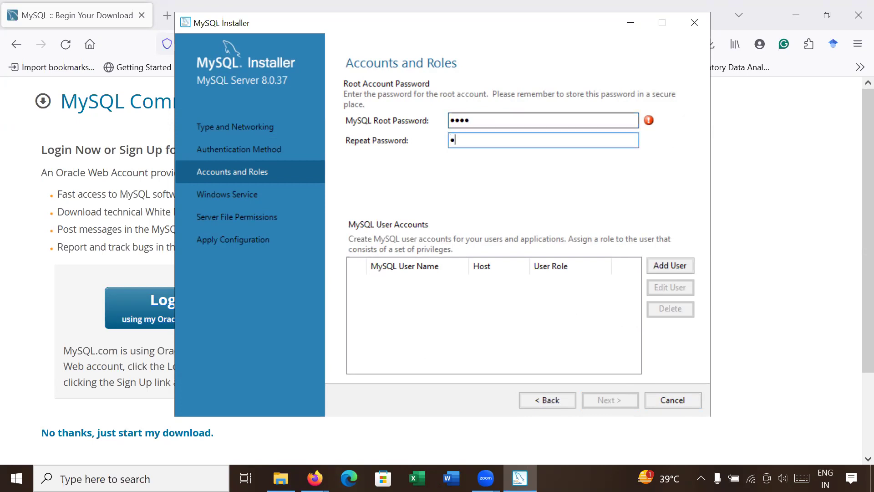
type("34")
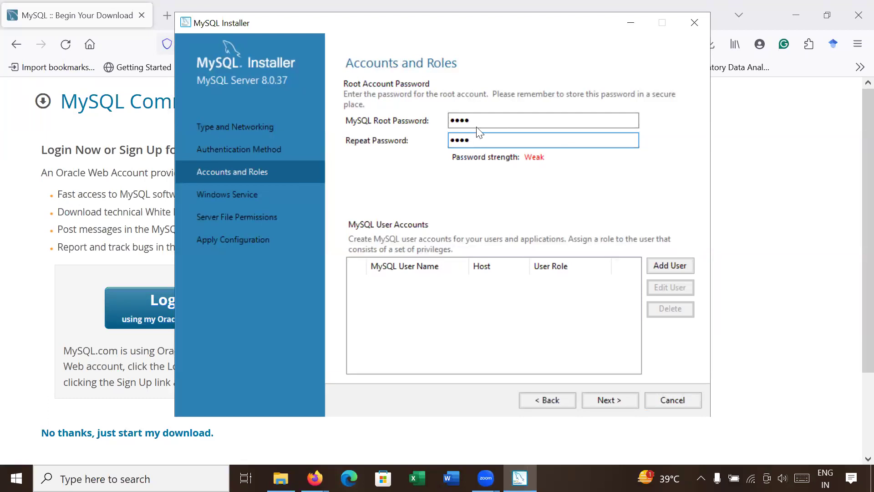
left_click(615, 402)
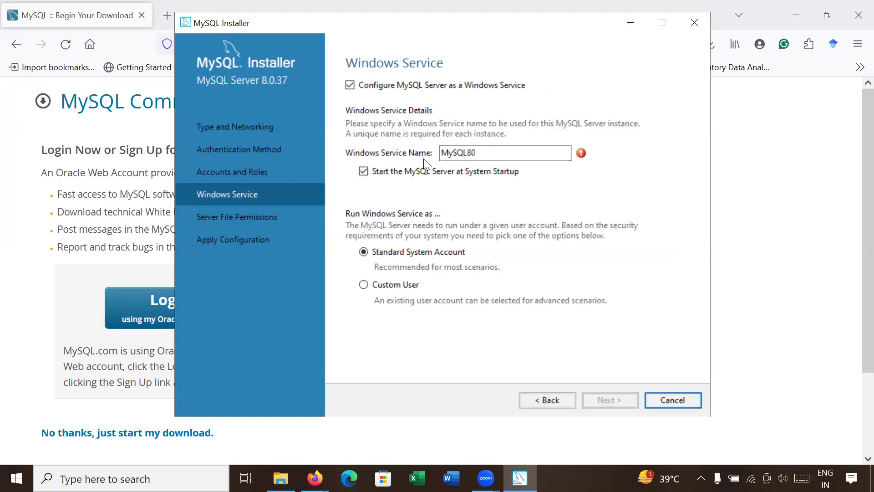
Rename the Windows service from MySQL80 to MySQL83 and keep the default file permissions.
left_click_drag(442, 152, 477, 153)
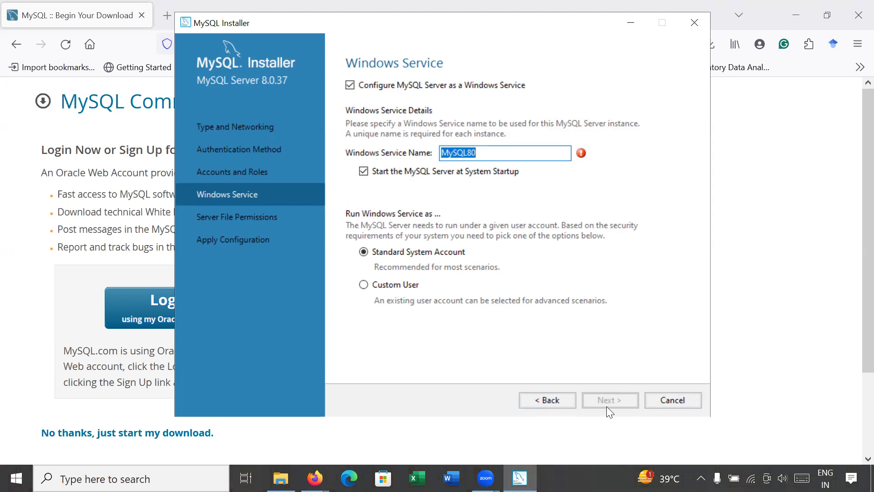
left_click(502, 153)
key("BackSpace")
key("BackSpace")
type("83")
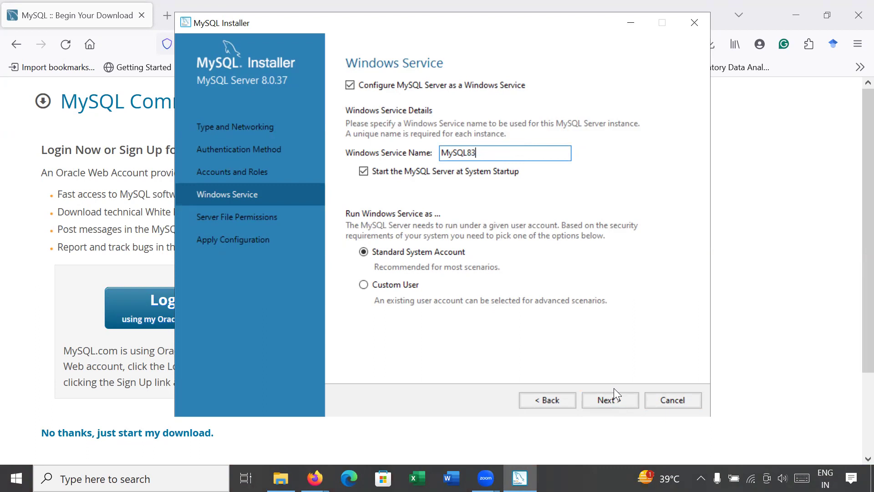
left_click(609, 406)
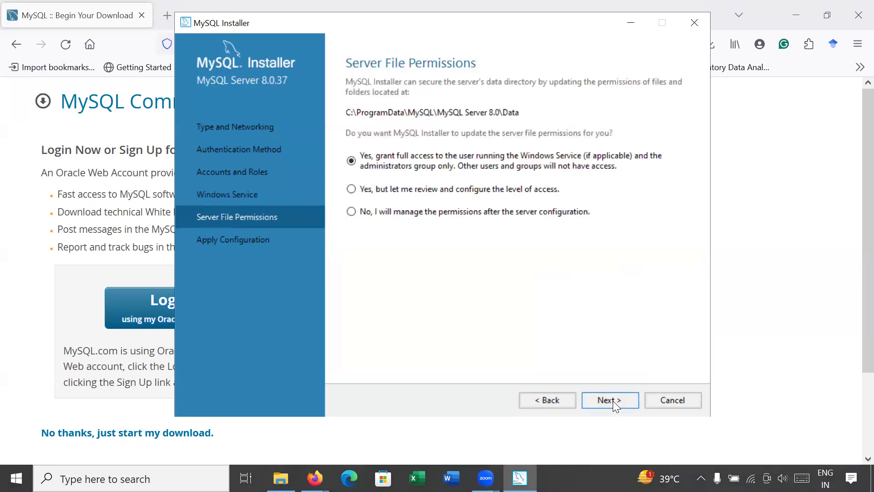
left_click(612, 400)
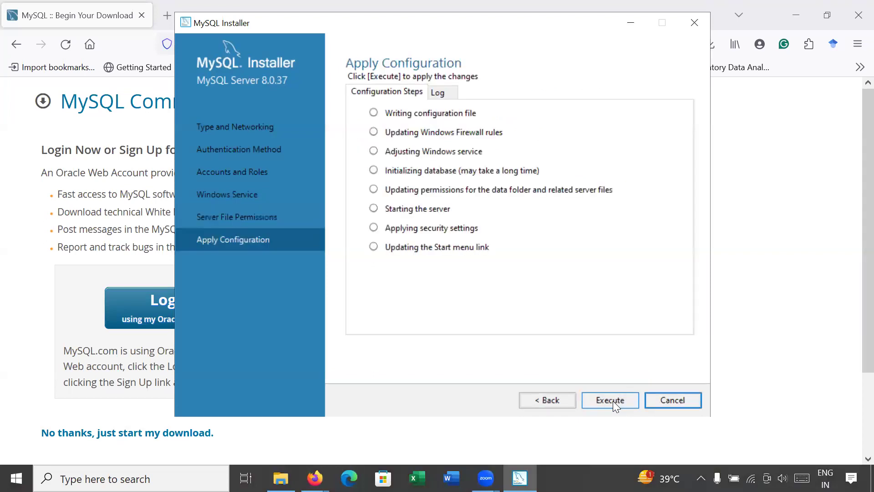
Apply the Server 8.0.37 configuration, skip Router configuration, and continue to Samples and Examples.
left_click(613, 400)
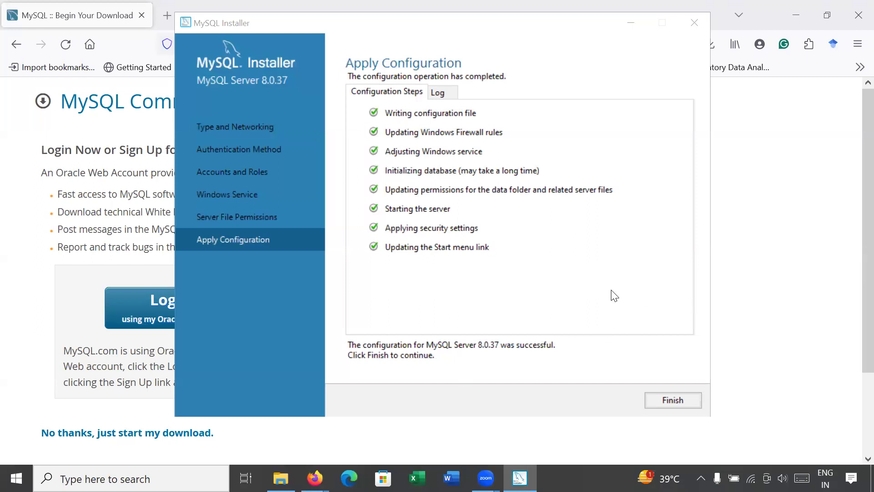
left_click(673, 401)
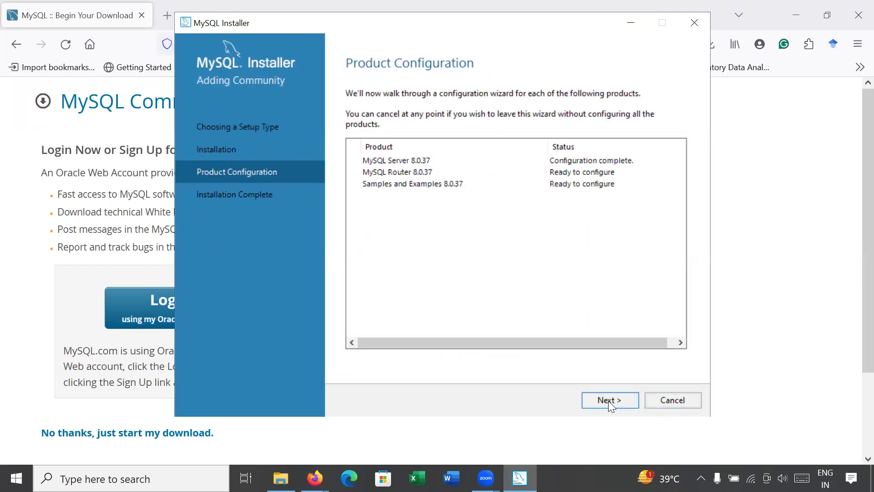
left_click(601, 400)
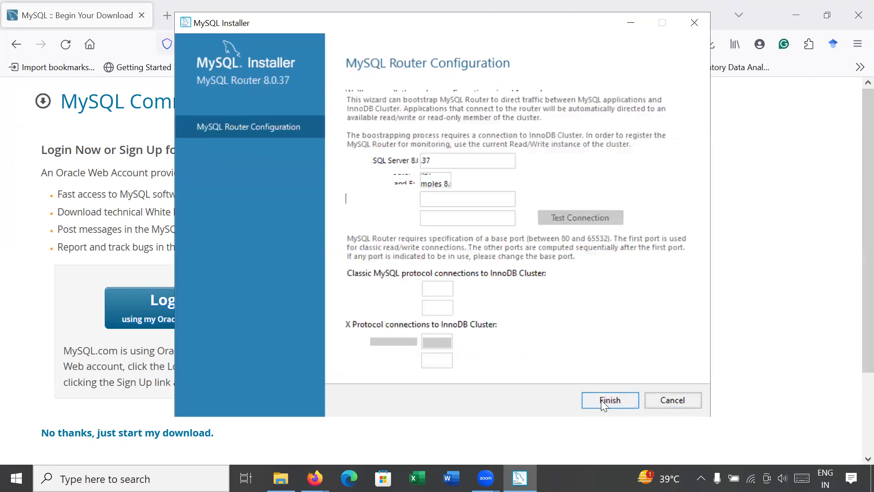
left_click(609, 400)
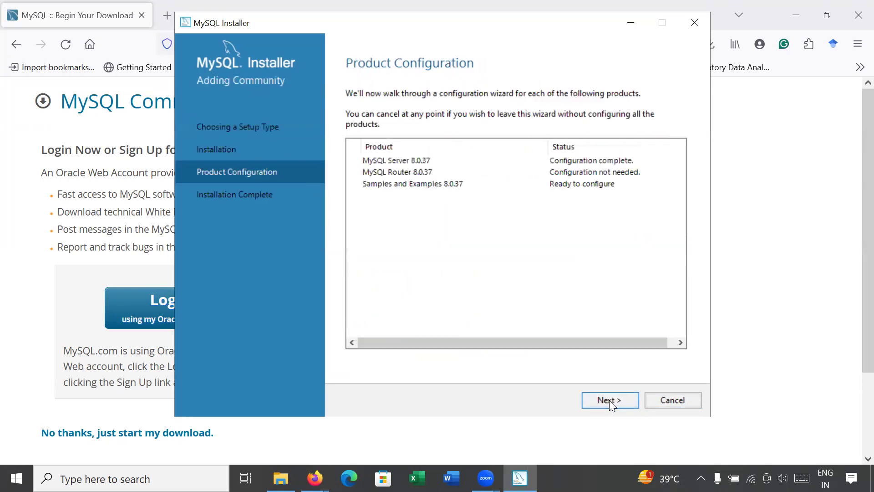
left_click(609, 399)
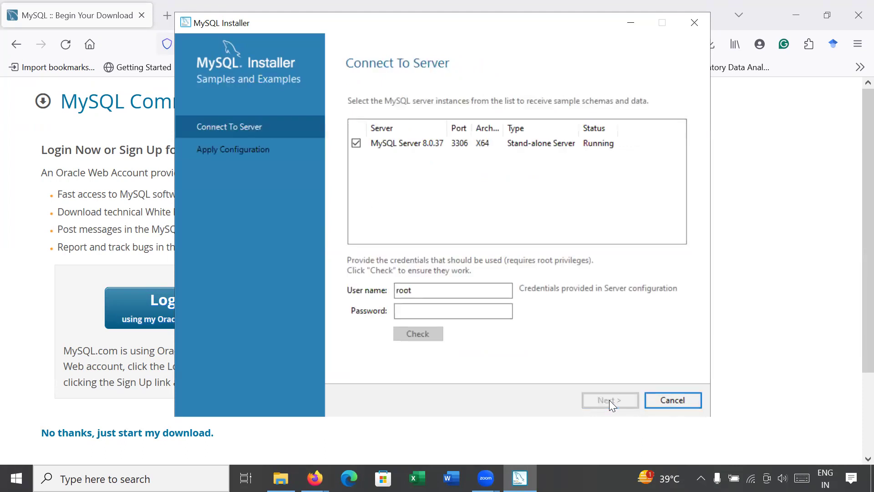
Enter the root account password for Samples and Examples and verify the server connection.
left_click(430, 311)
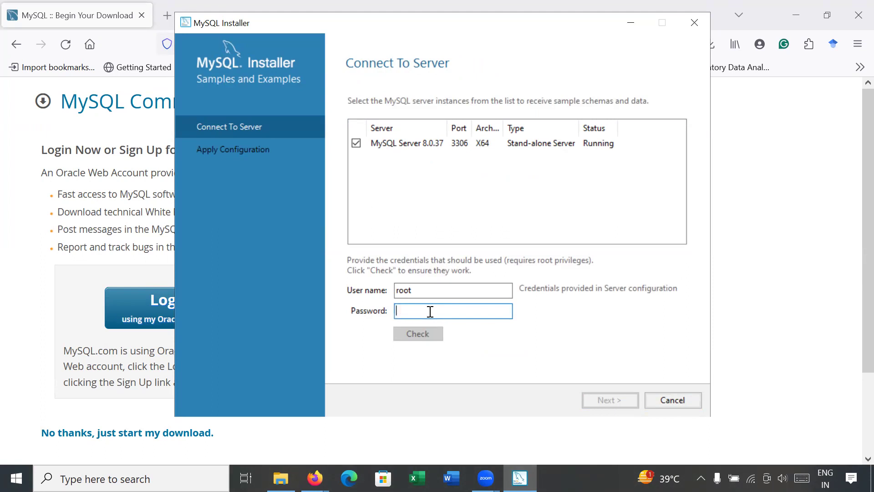
type("root")
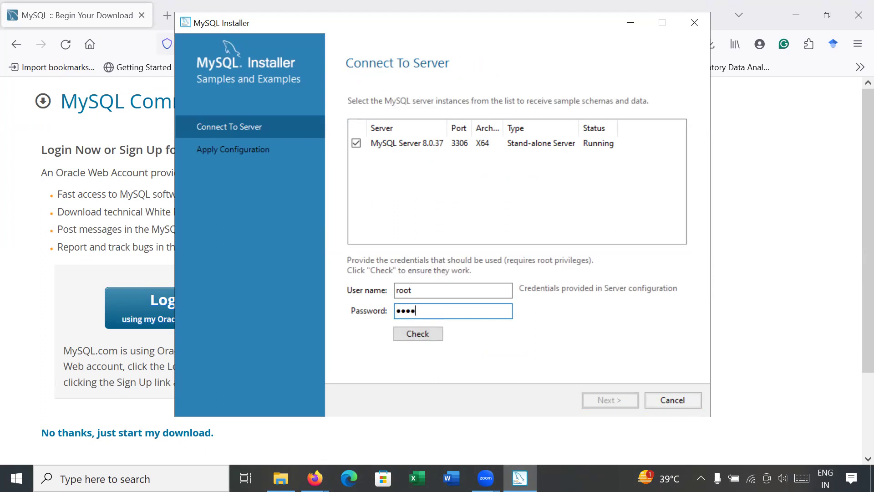
left_click(423, 338)
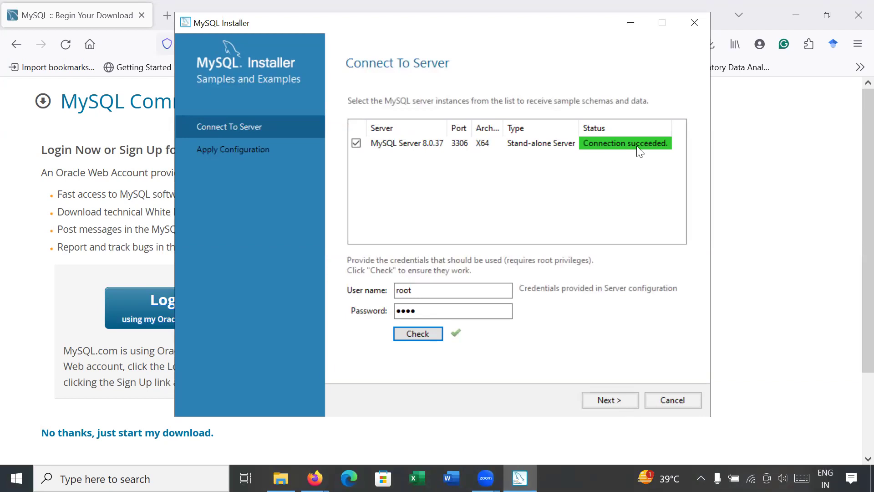
Apply the Samples and Examples 8.0.37 configuration and complete the installation to launch the MySQL tools.
left_click(599, 399)
left_click(599, 399)
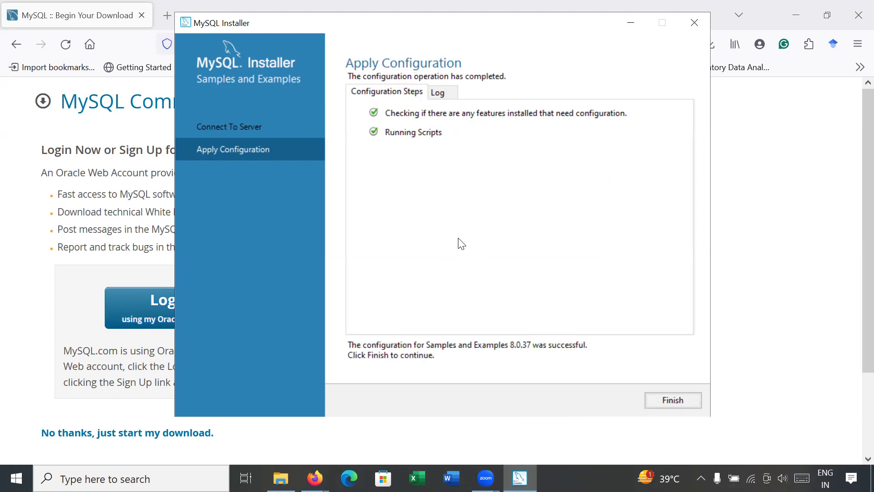
left_click(674, 401)
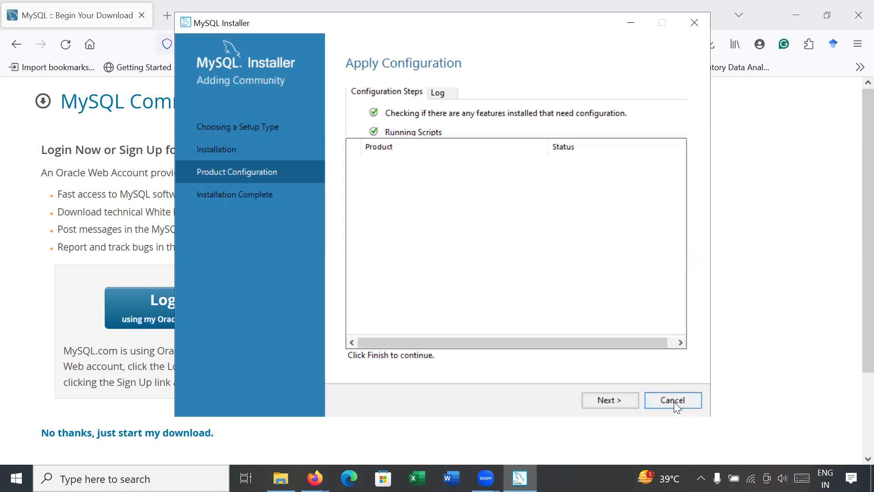
left_click(612, 399)
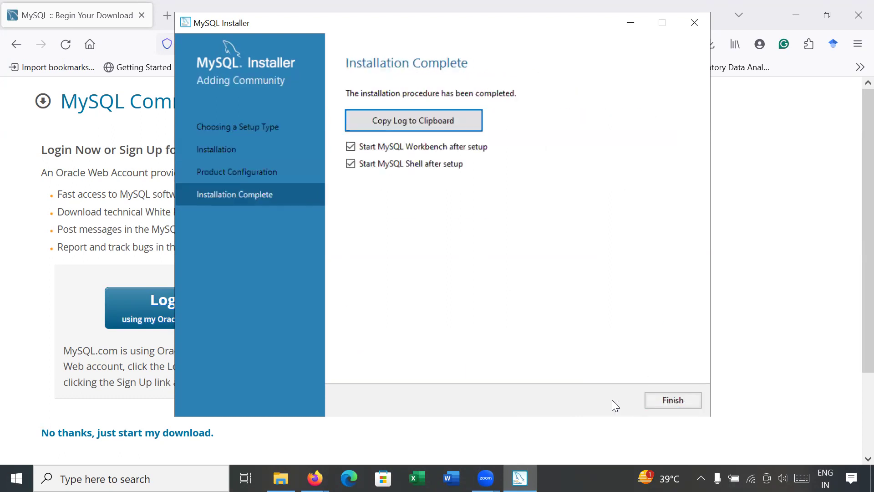
left_click(673, 400)
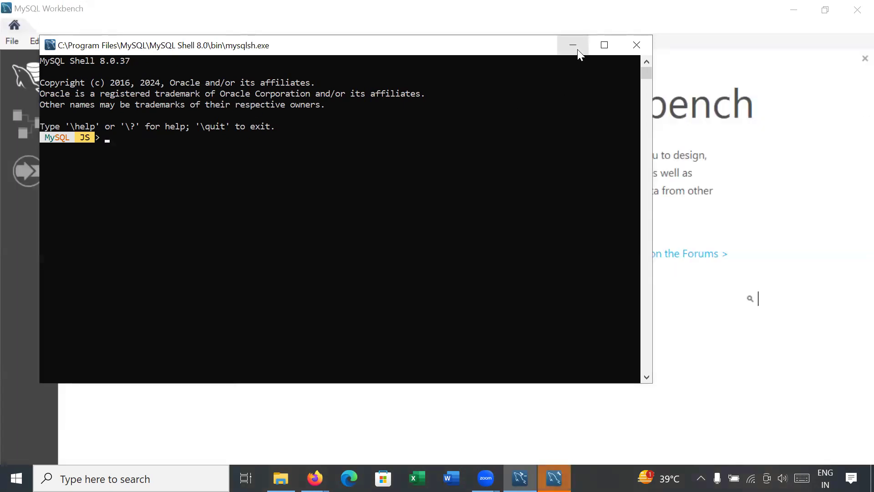
Close the MySQL Shell 8.0.37 console to reveal the Workbench welcome screen.
left_click(638, 45)
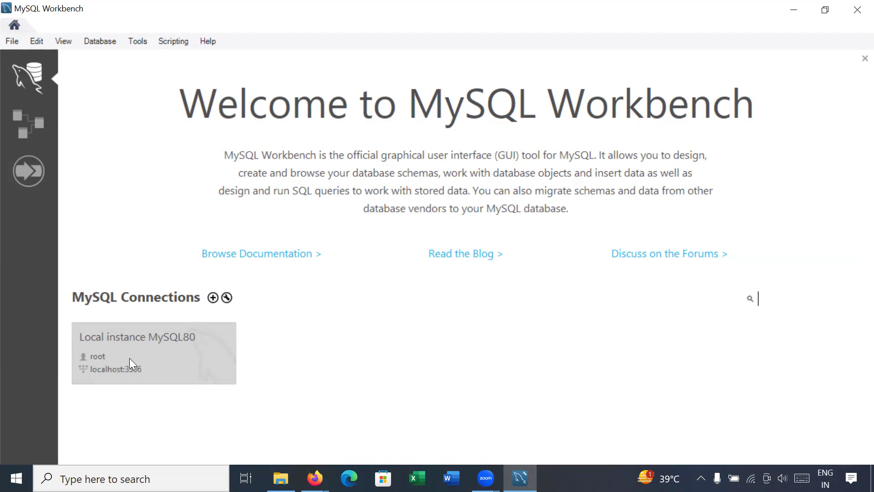
Connect to Local instance MySQL80 and ignore the Restore Workspace error.
left_click(136, 358)
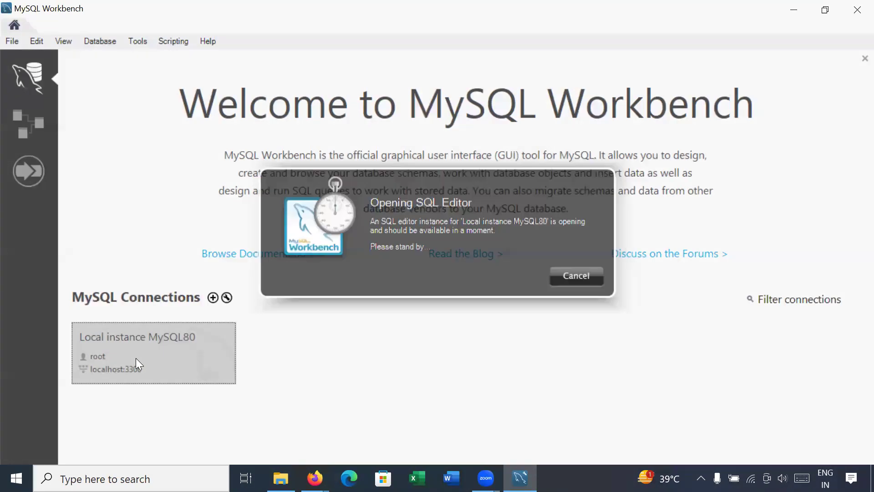
left_click(136, 359)
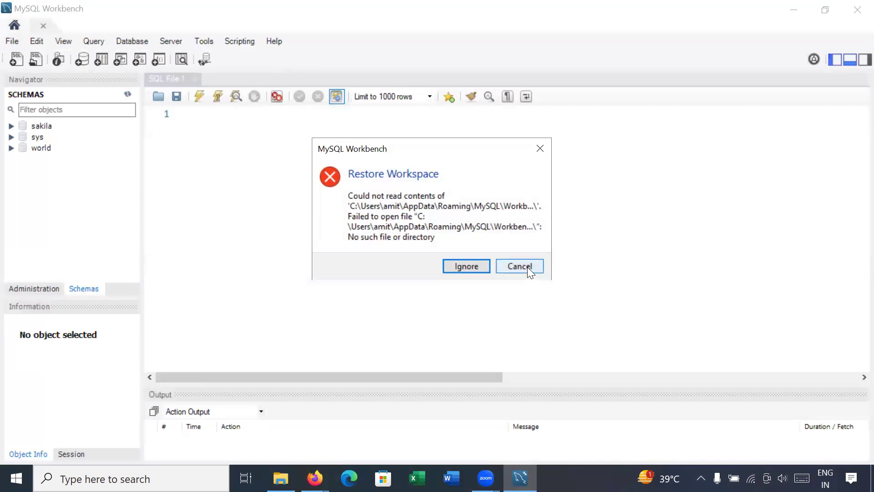
left_click(527, 267)
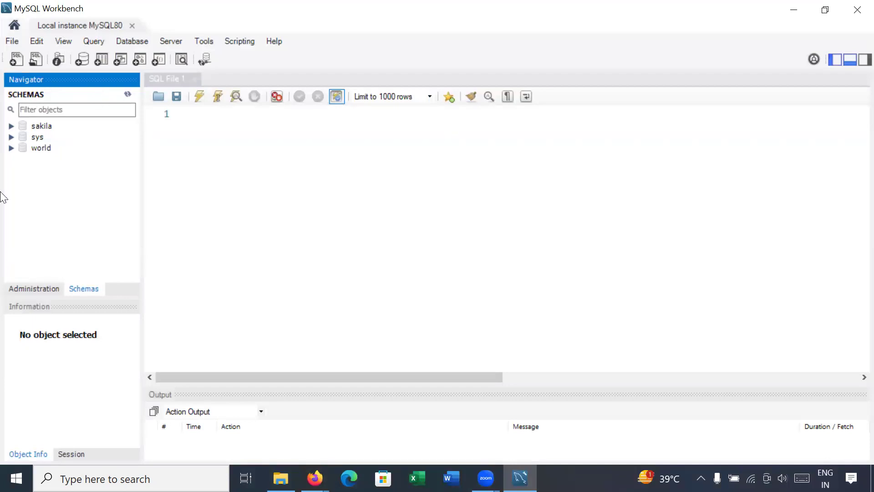
left_click(40, 125)
left_click(41, 137)
left_click(44, 150)
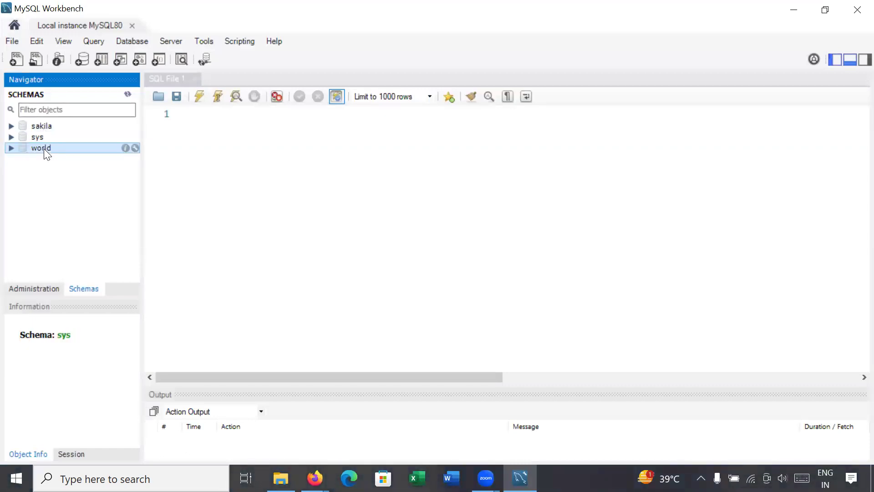
left_click(12, 127)
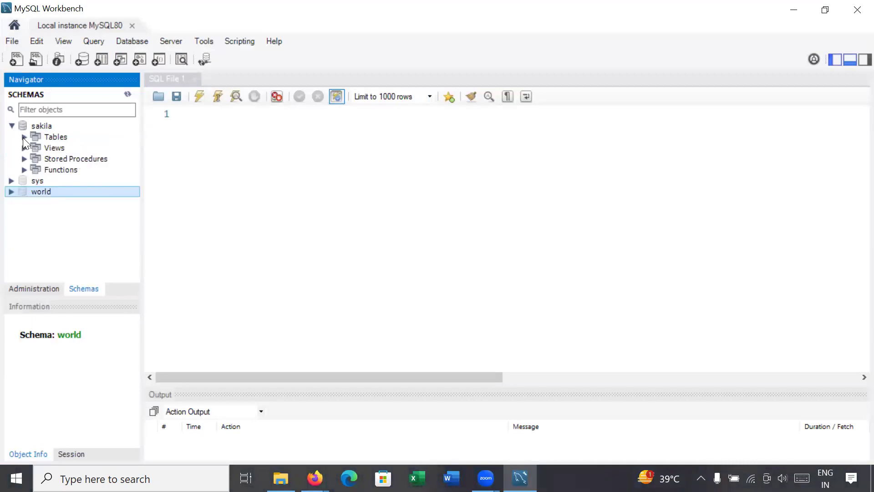
left_click(24, 137)
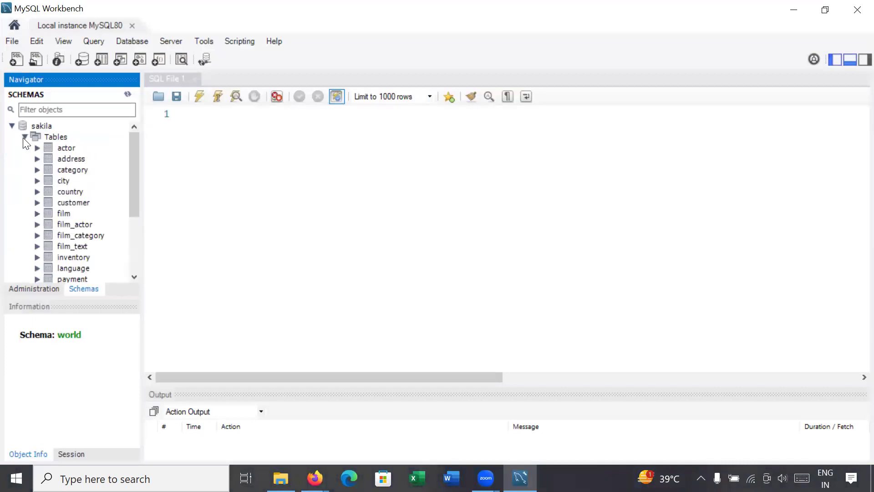
left_click(61, 137)
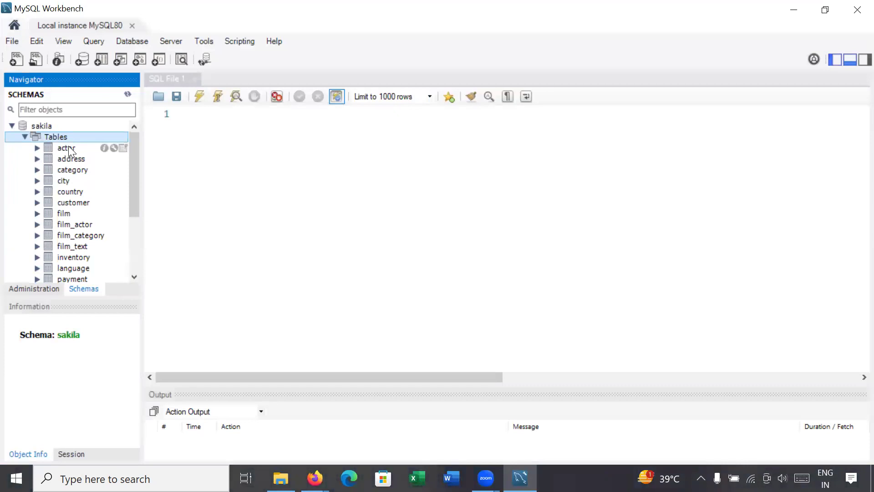
left_click(68, 146)
left_click(70, 158)
left_click(73, 168)
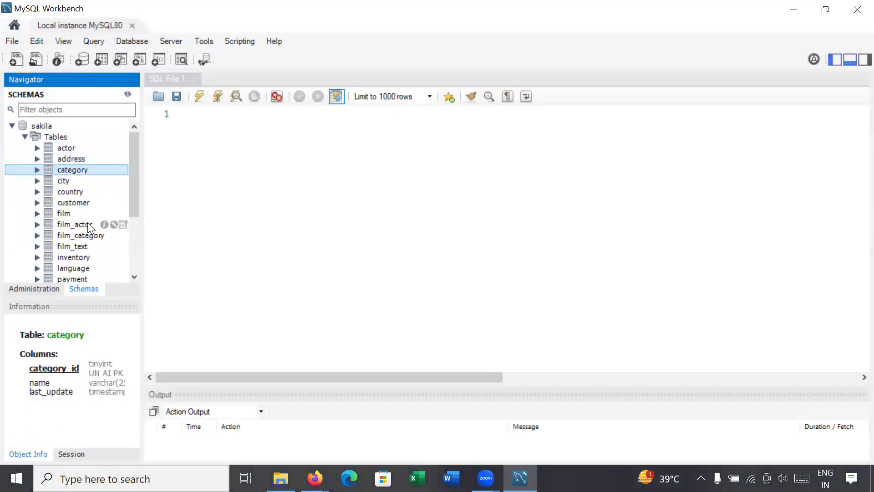
left_click(15, 126)
left_click(11, 126)
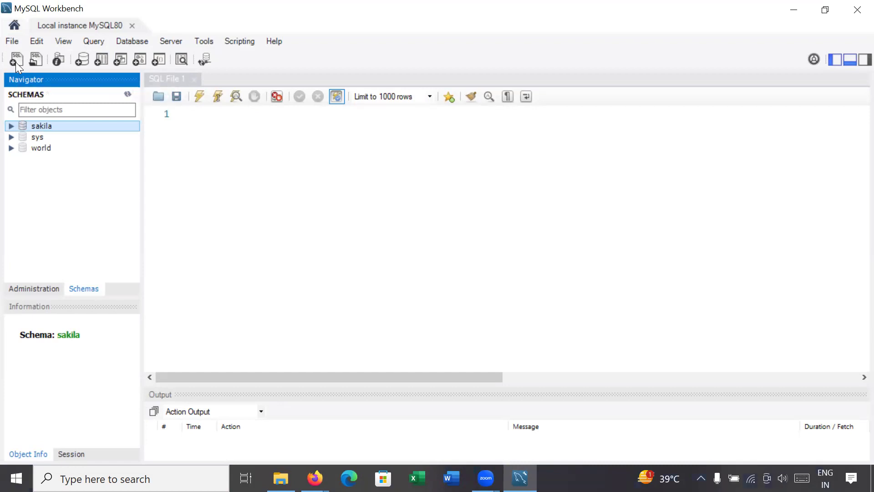
Open a new empty SQL File 2 query tab.
left_click(15, 62)
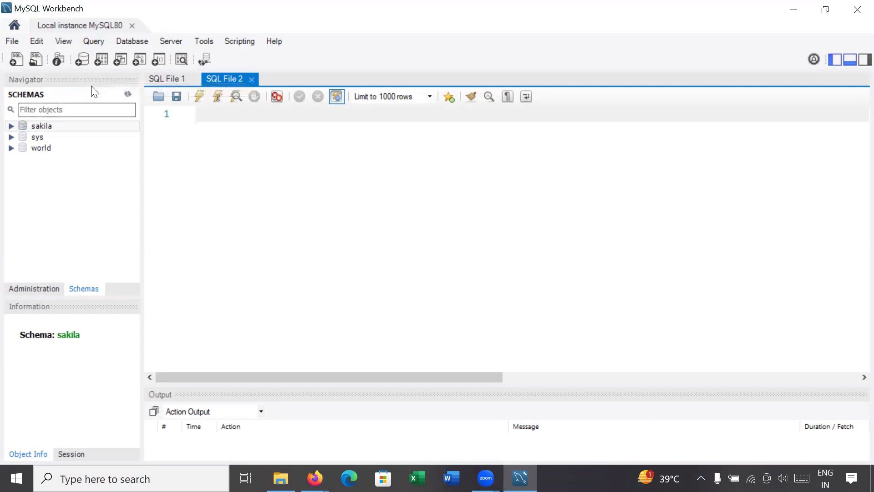
Create a new schema, rename it from new_schema to 'jcodebook', and apply it for script review.
left_click(79, 58)
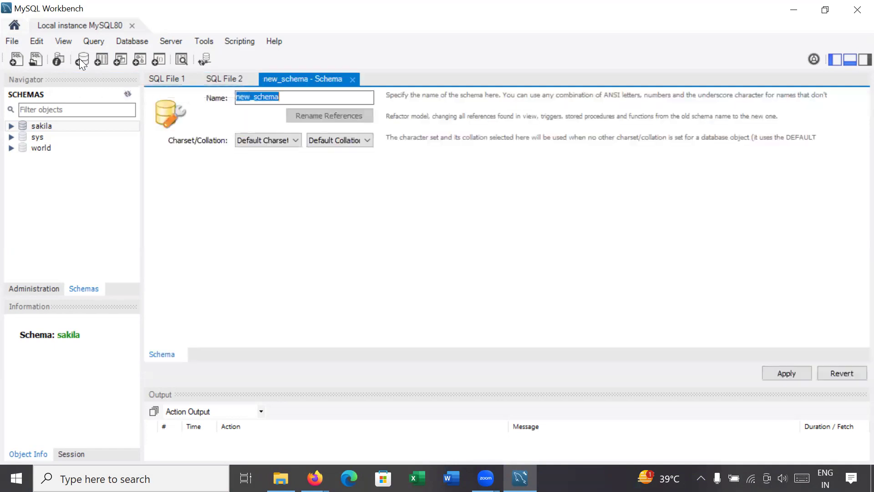
left_click(320, 94)
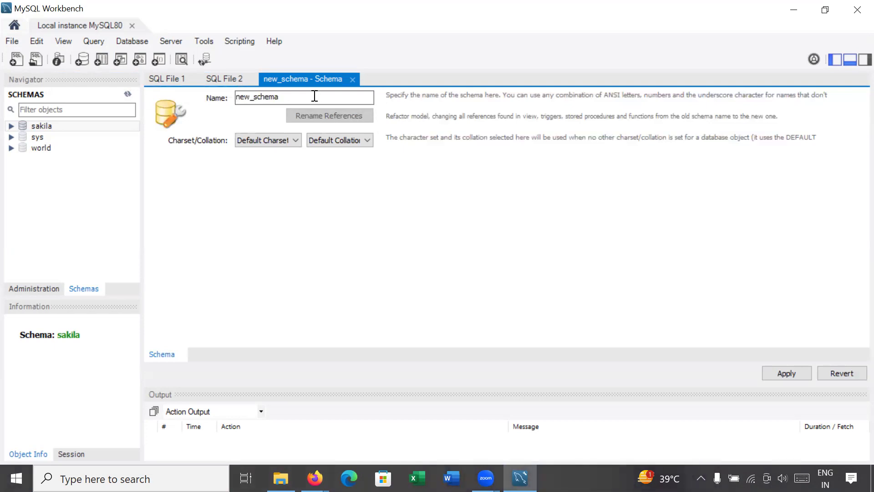
left_click_drag(319, 96, 226, 95)
type("jcod")
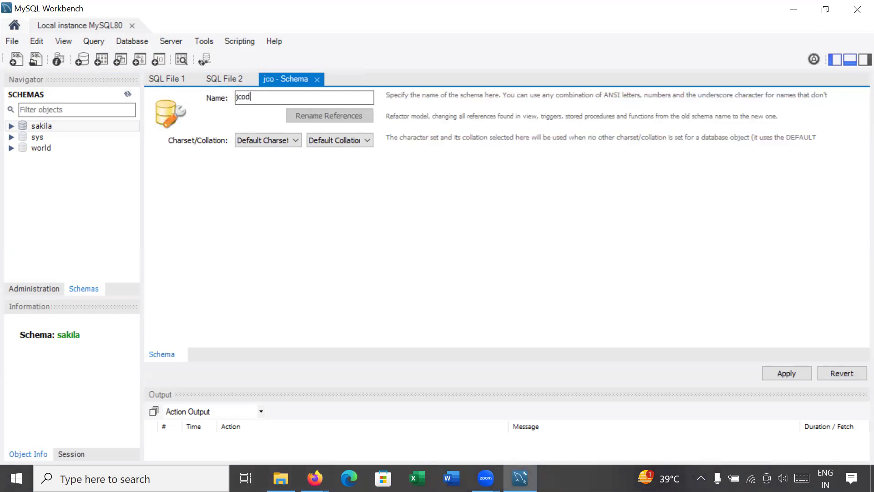
type("ebook")
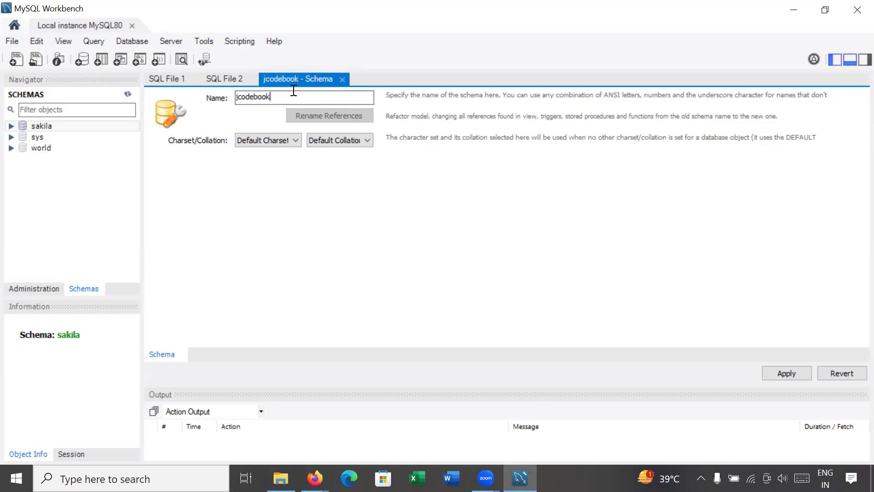
left_click_drag(293, 90, 219, 91)
left_click(783, 374)
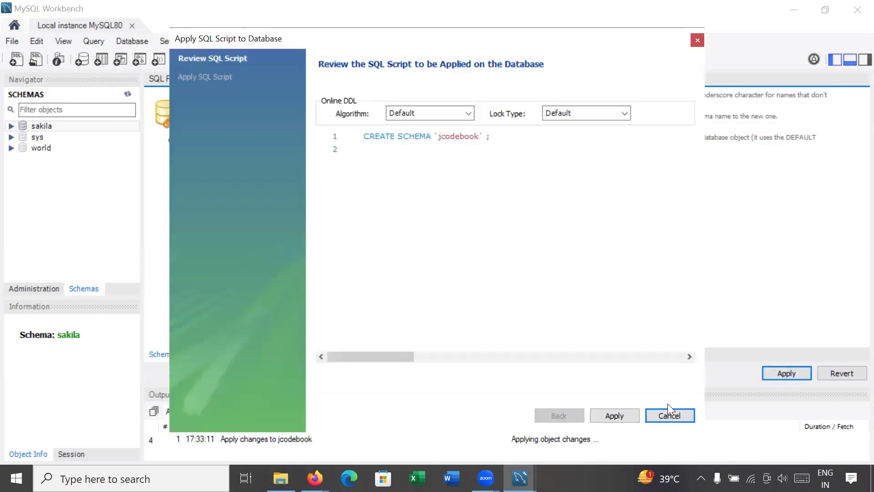
Review and apply the CREATE SCHEMA `jcodebook` script, then finish the dialog.
left_click_drag(521, 42, 519, 26)
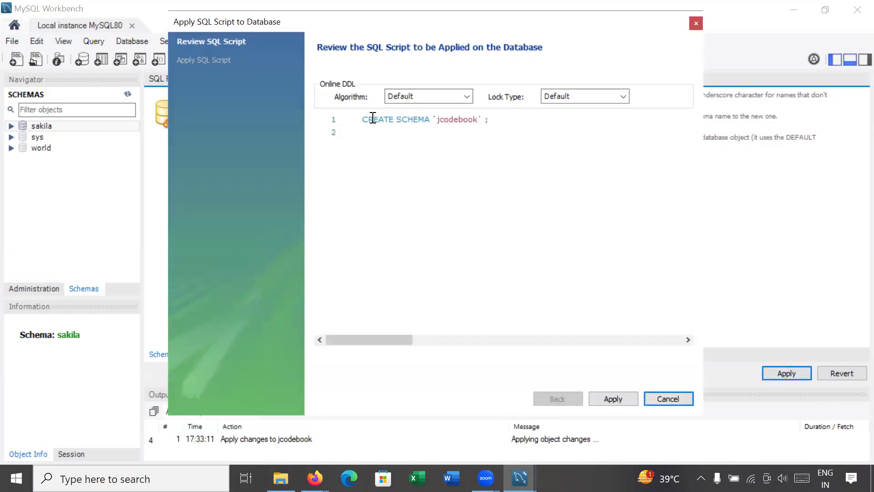
left_click_drag(361, 118, 510, 120)
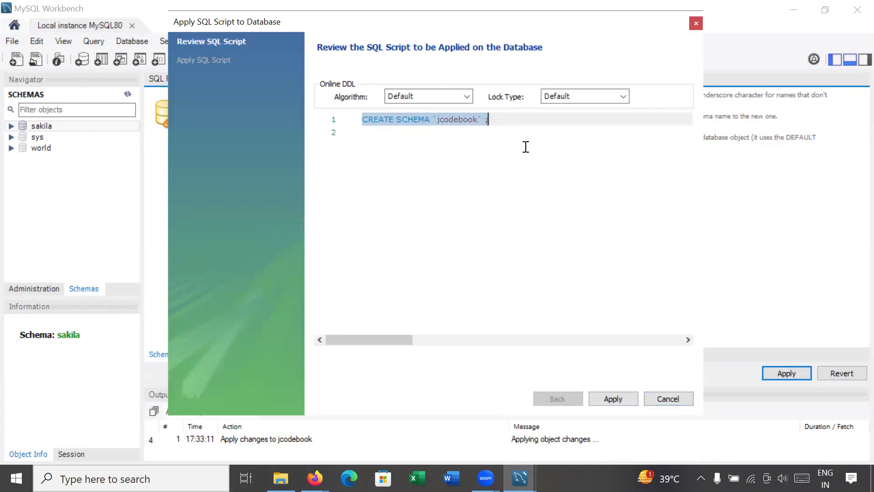
left_click(613, 400)
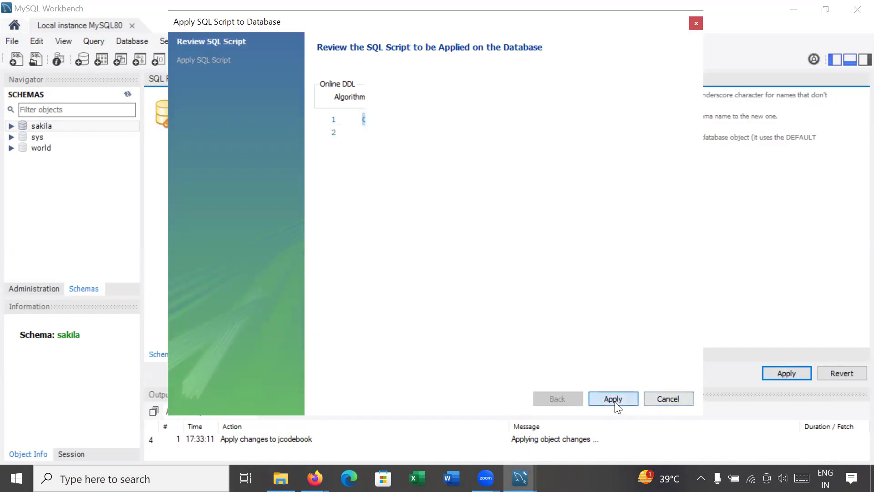
left_click(620, 397)
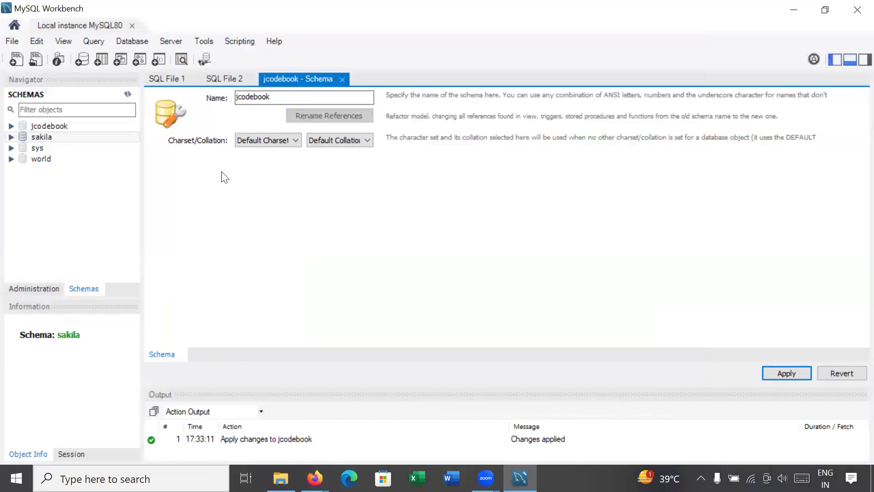
Expand jcodebook in the Navigator to show its Tables group and close its schema editor tab.
left_click(53, 124)
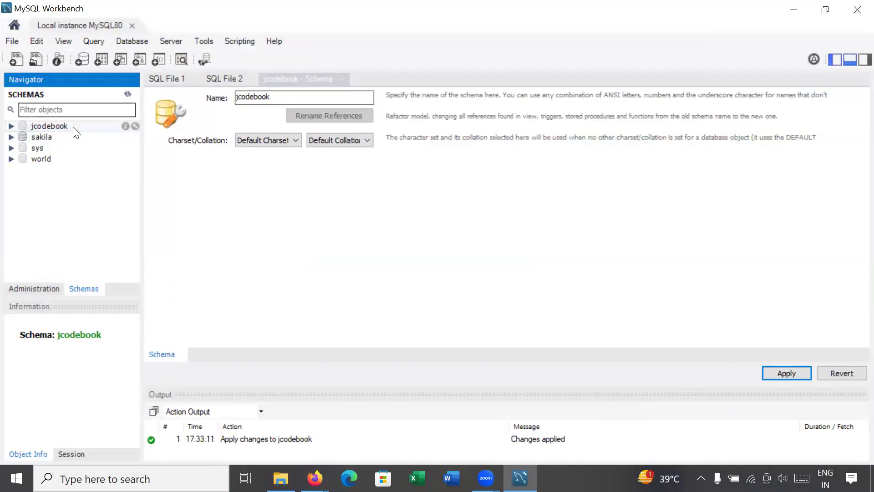
left_click(11, 126)
left_click(52, 137)
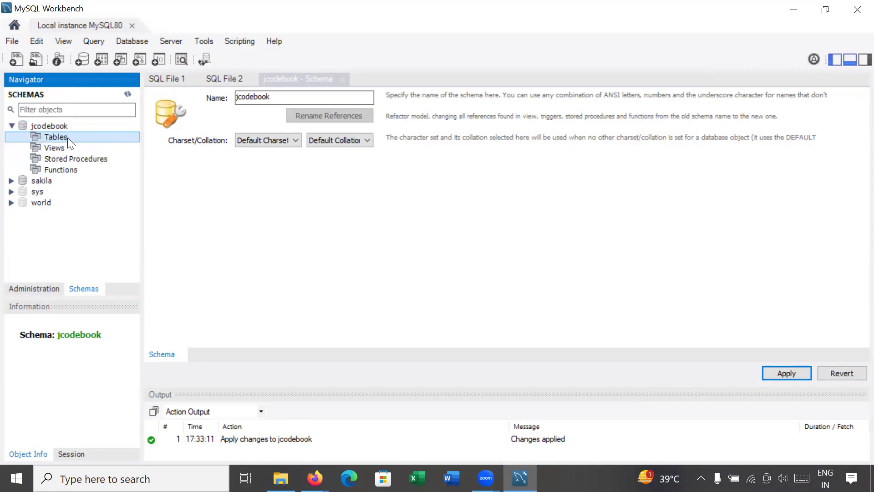
left_click(343, 79)
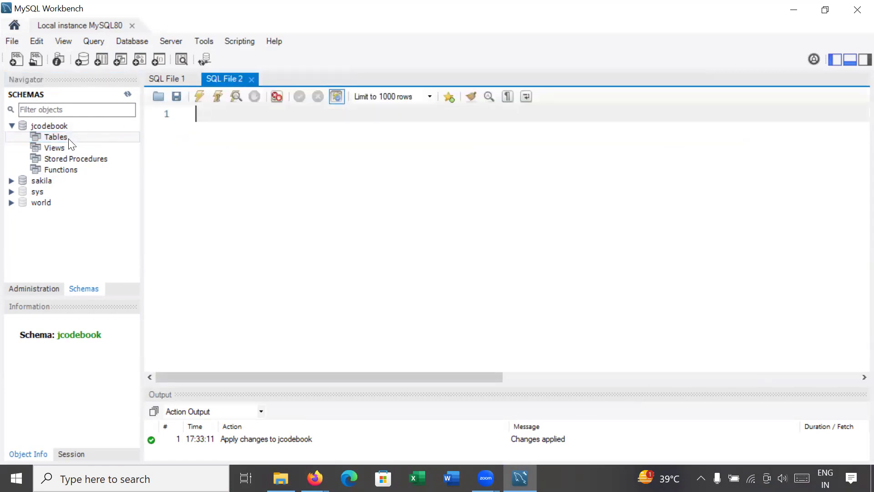
left_click(69, 138)
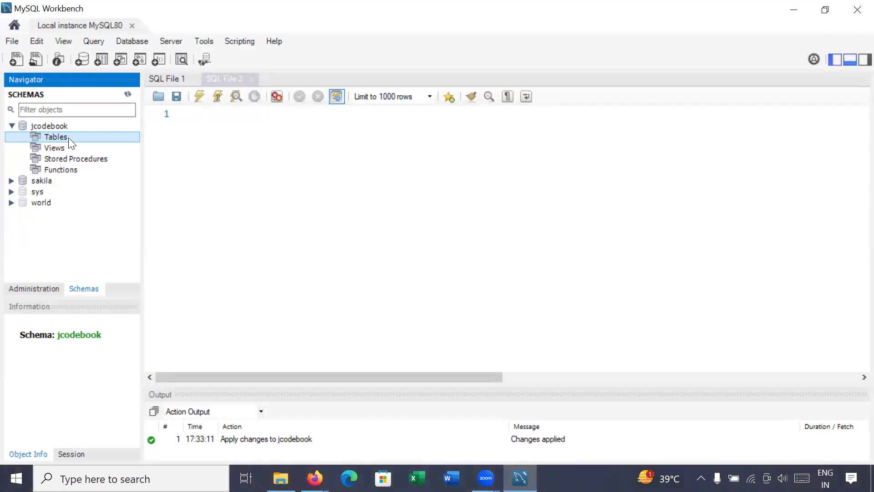
left_click(60, 126)
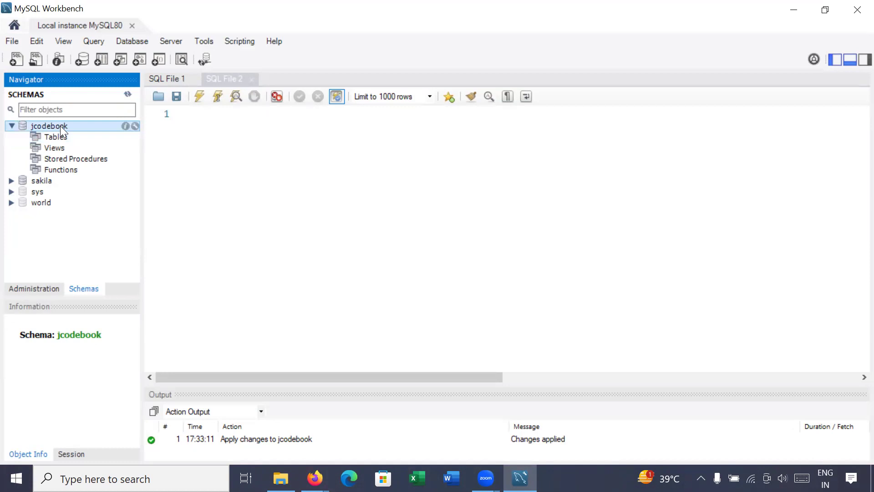